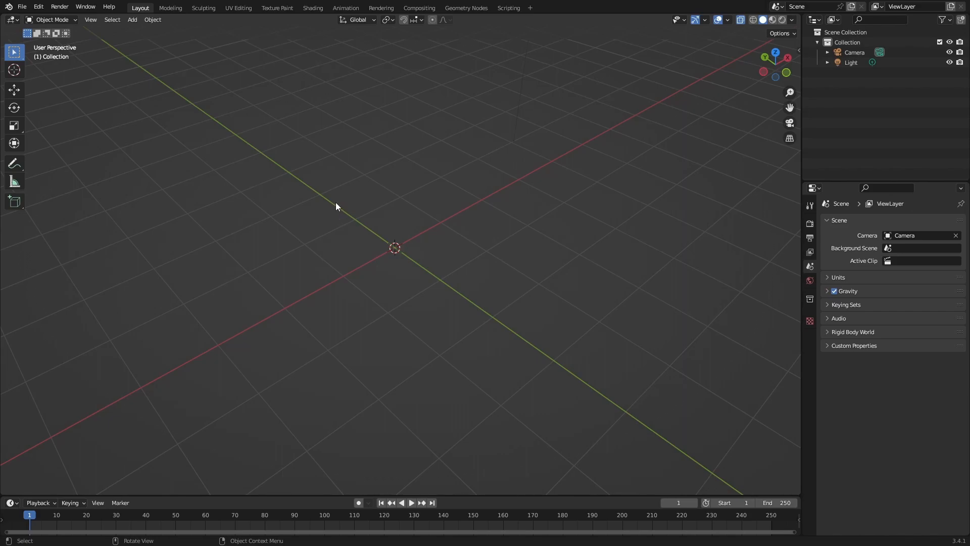
Add a torus mesh at the scene origin.
middle_drag(328, 190, 386, 246)
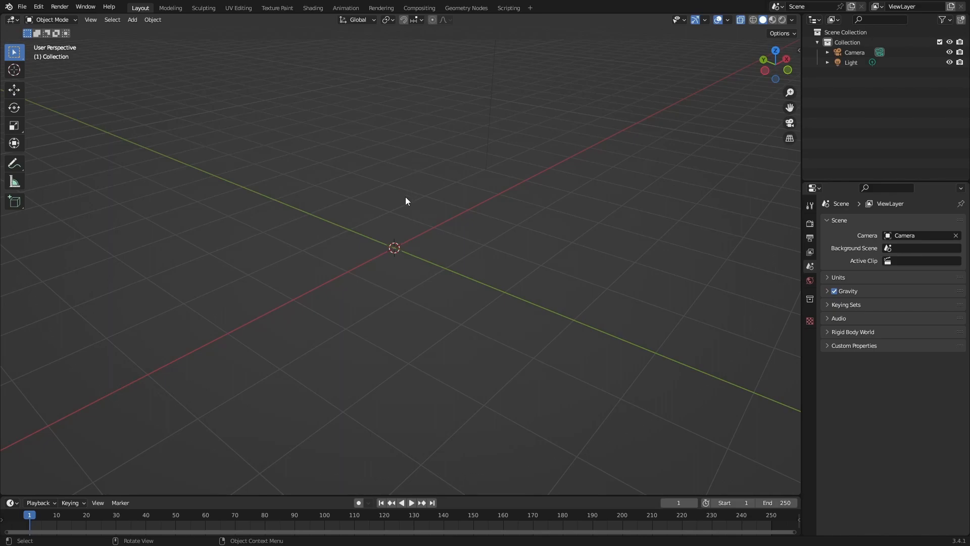
key(shift+a)
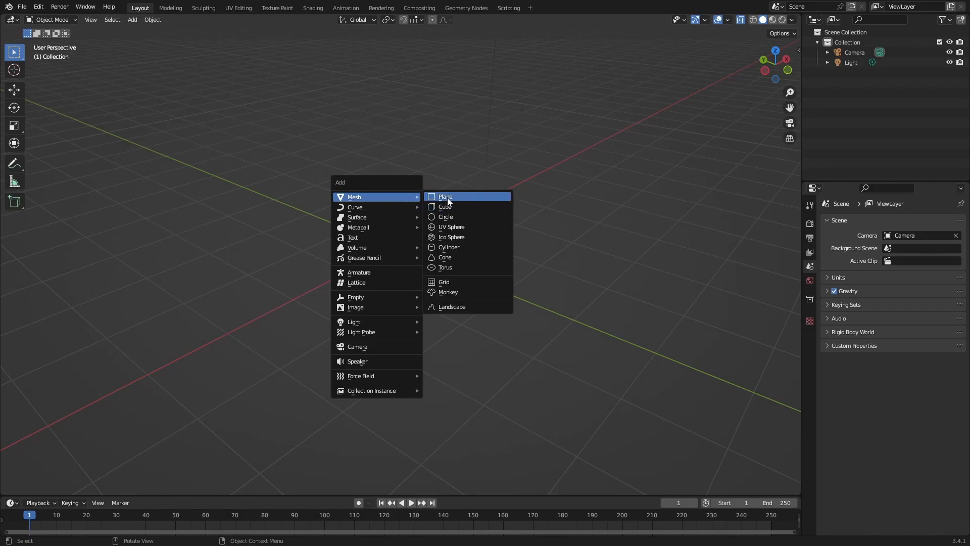
click(451, 266)
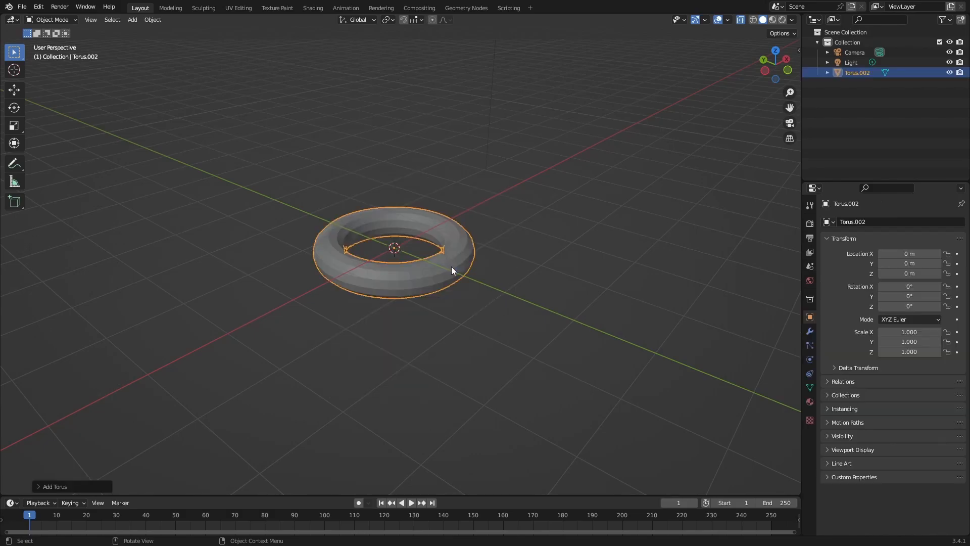
Turn off X-ray display so the torus shows as a solid object.
middle_drag(432, 280, 538, 222)
key(Tab)
key(Tab)
middle_drag(397, 310, 526, 238)
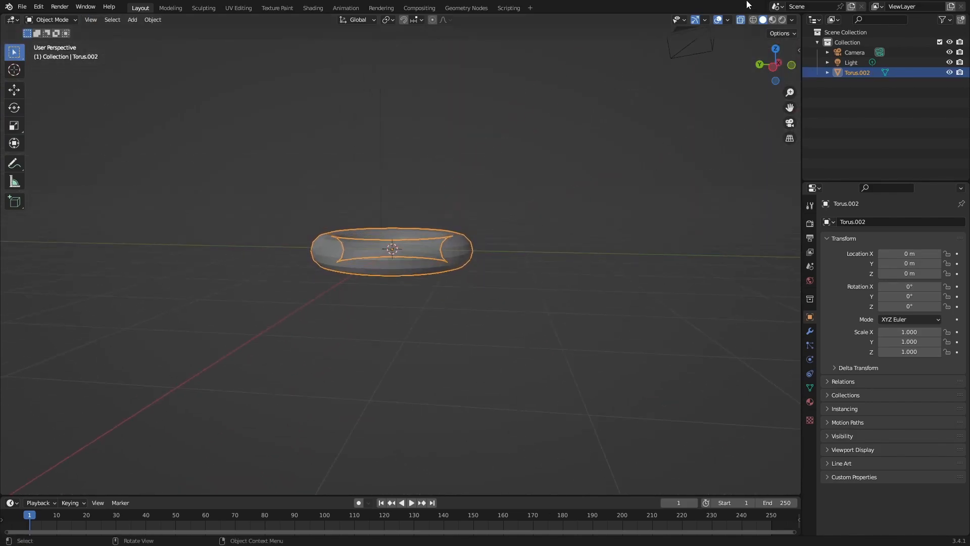
click(740, 20)
middle_drag(521, 247, 242, 291)
middle_drag(509, 225, 501, 279)
scroll(424, 260, up, 3)
middle_drag(424, 260, 304, 265)
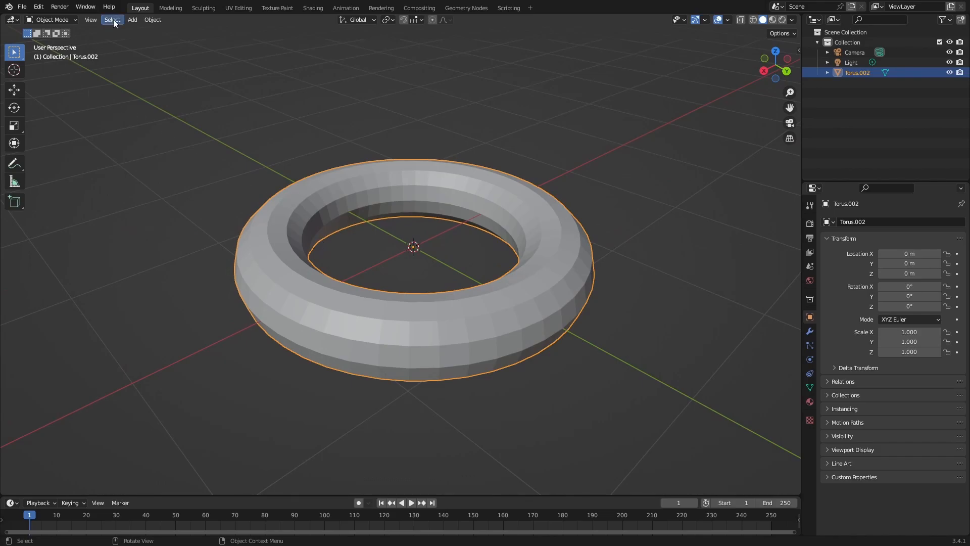
Apply Shade Auto Smooth to the torus.
click(157, 22)
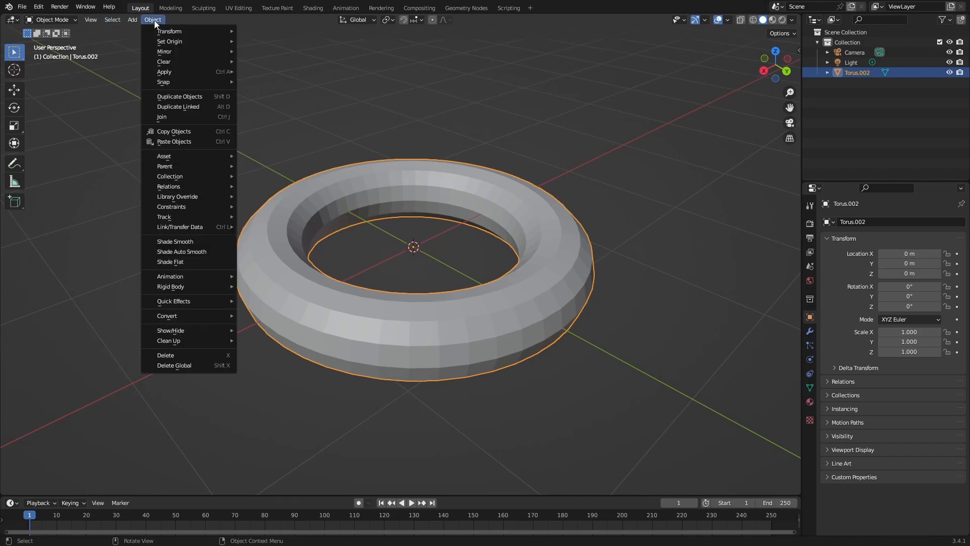
click(156, 19)
click(198, 254)
mouse_move(200, 249)
middle_down()
mouse_move(326, 249)
mouse_move(393, 223)
mouse_move(344, 208)
mouse_move(294, 244)
mouse_move(307, 348)
mouse_move(407, 296)
mouse_move(428, 259)
mouse_move(430, 317)
mouse_move(449, 295)
middle_up()
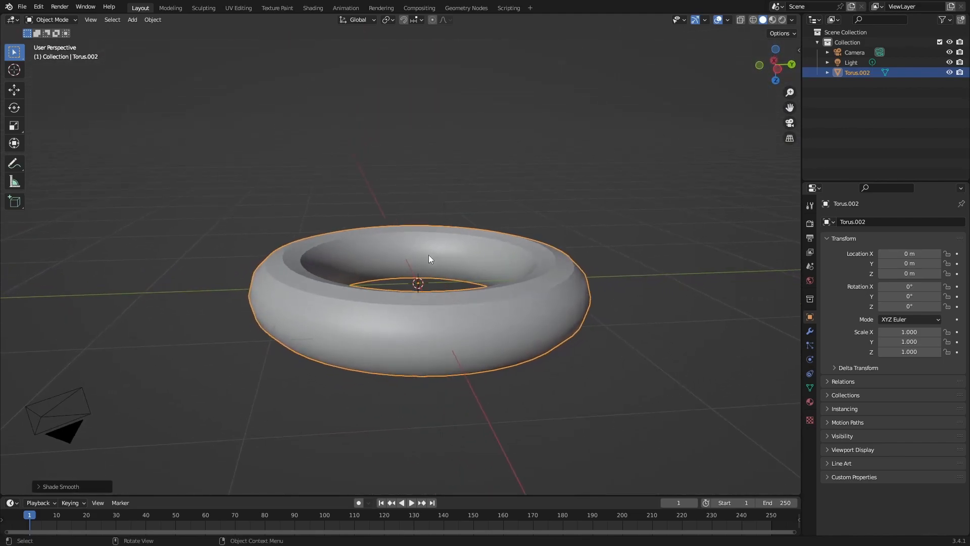
click(158, 20)
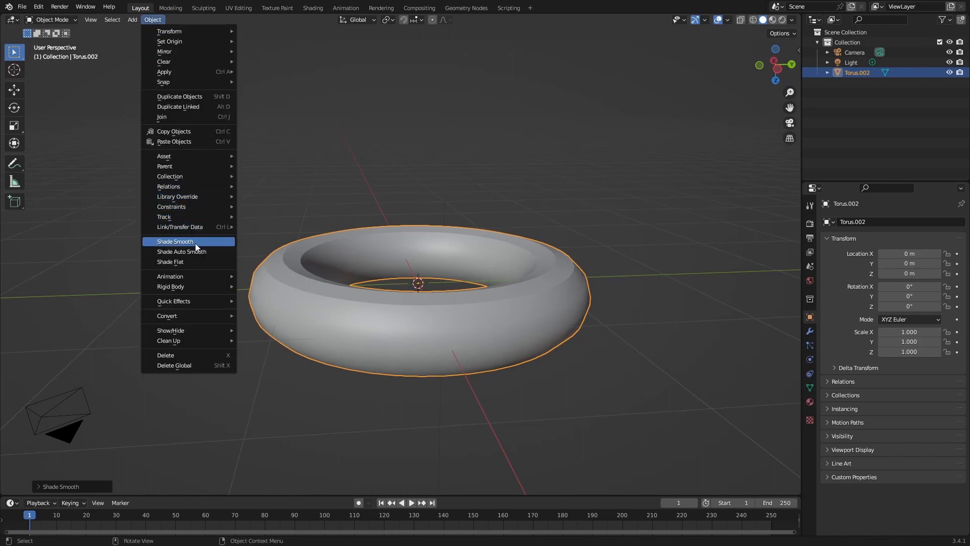
In Edit Mode with X-ray on, select the torus's inner and outer edge loops at mid-height from the right orthographic view.
middle_drag(453, 157, 475, 314)
key(Tab)
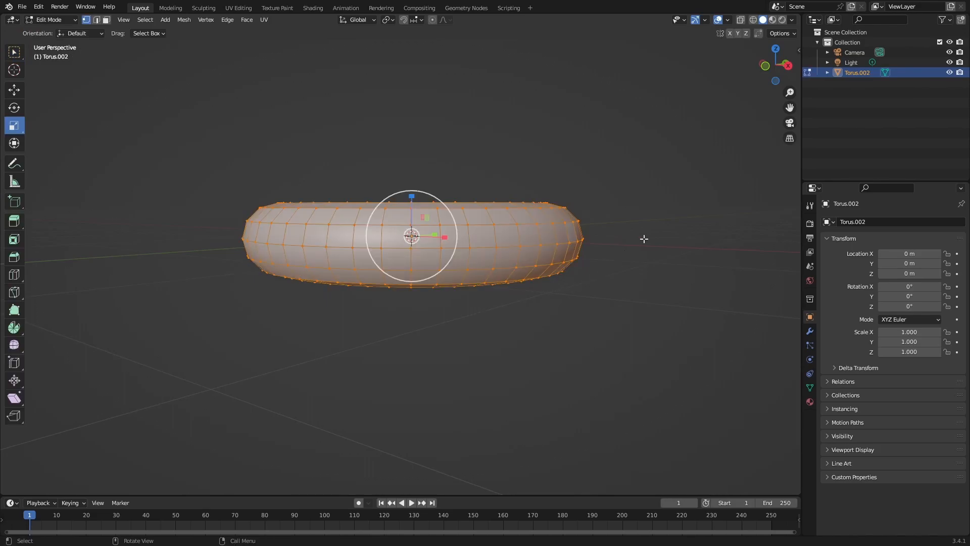
middle_drag(656, 181, 624, 125)
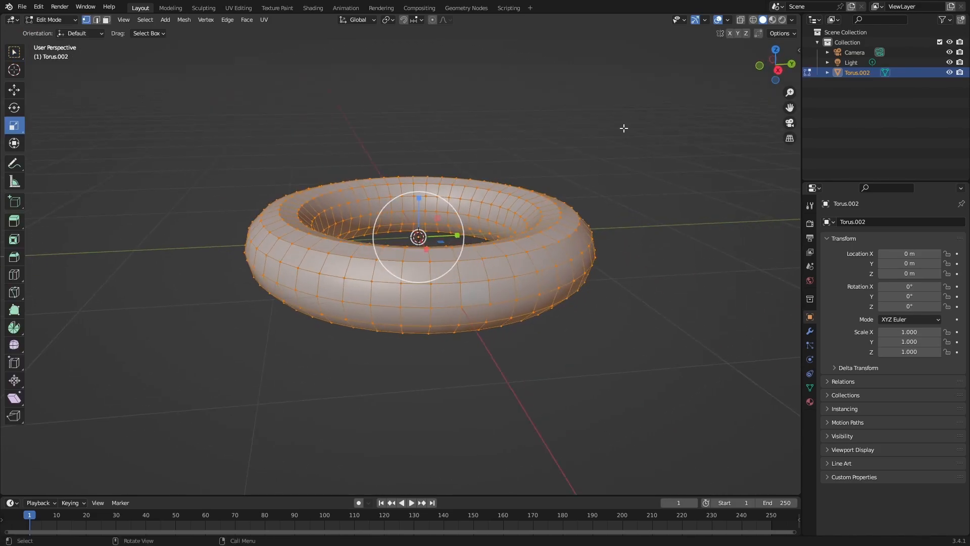
click(741, 21)
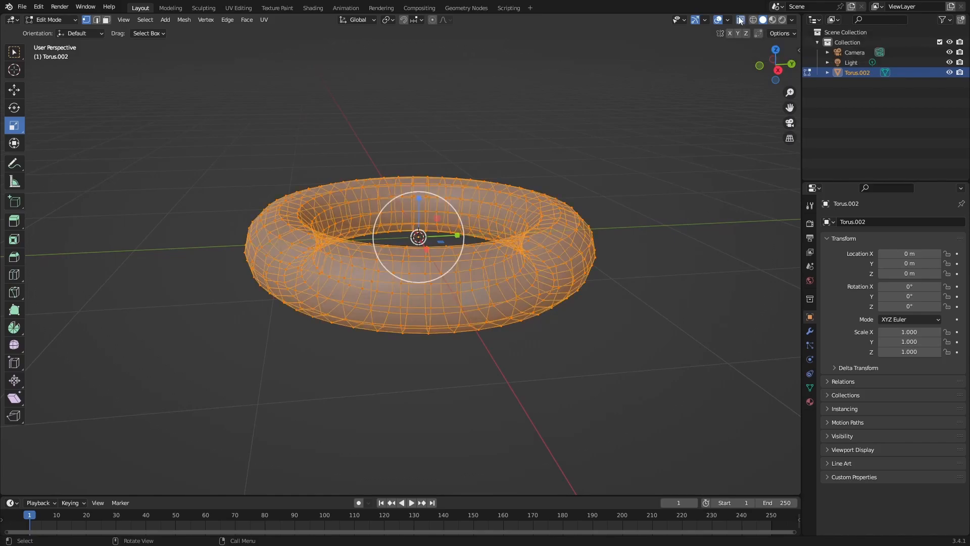
click(778, 71)
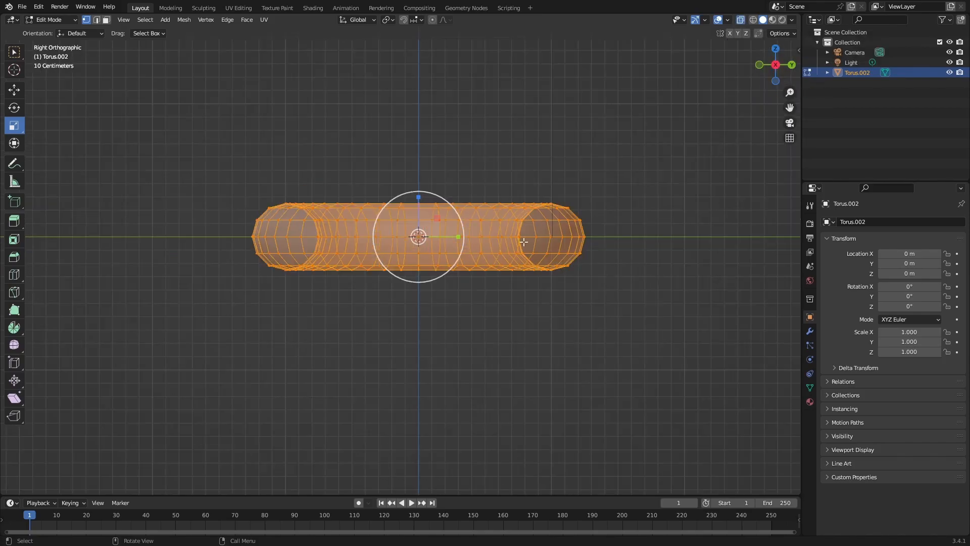
scroll(568, 223, up, 2)
drag(162, 218, 706, 231)
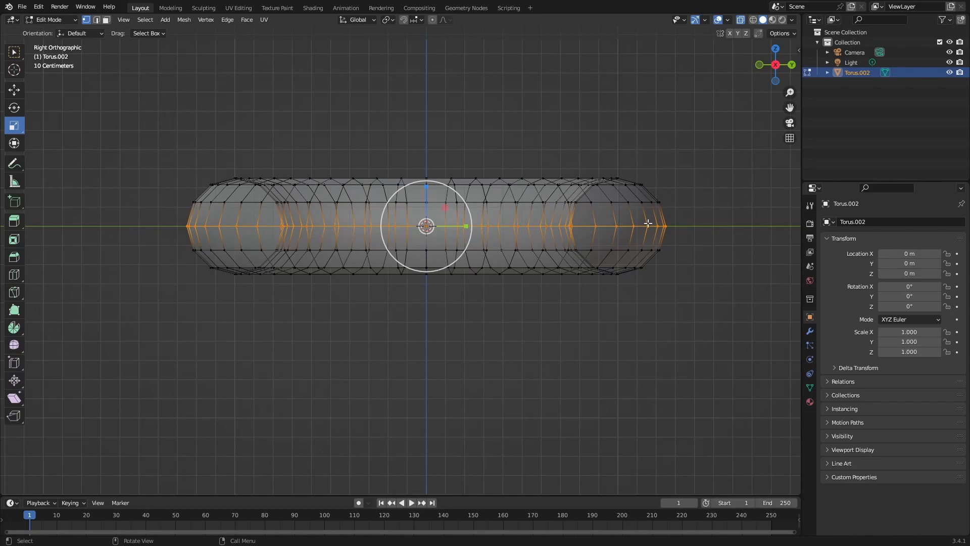
middle_drag(400, 212, 396, 303)
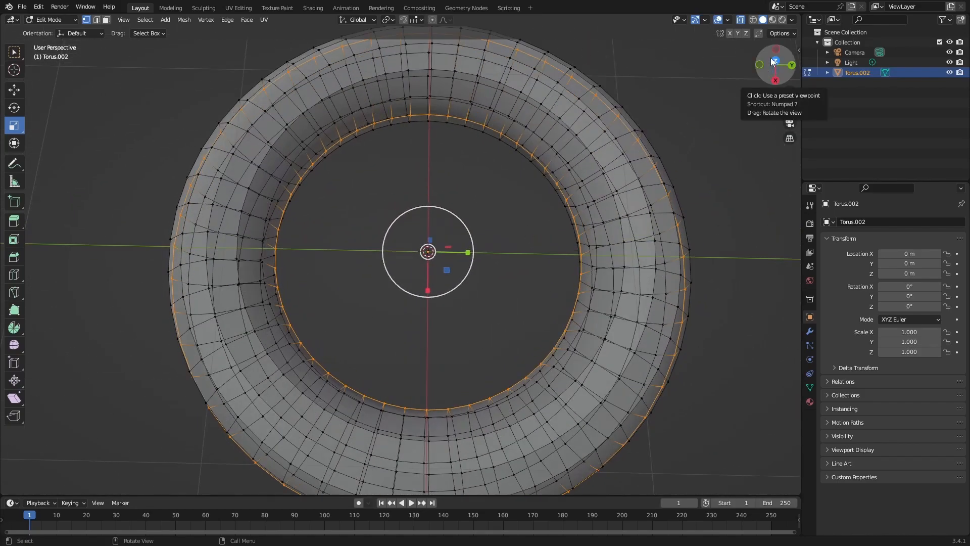
Turn off X-ray display and return to editing the torus mesh.
click(775, 60)
key(Tab)
middle_drag(405, 285, 260, 207)
key(Tab)
key(Tab)
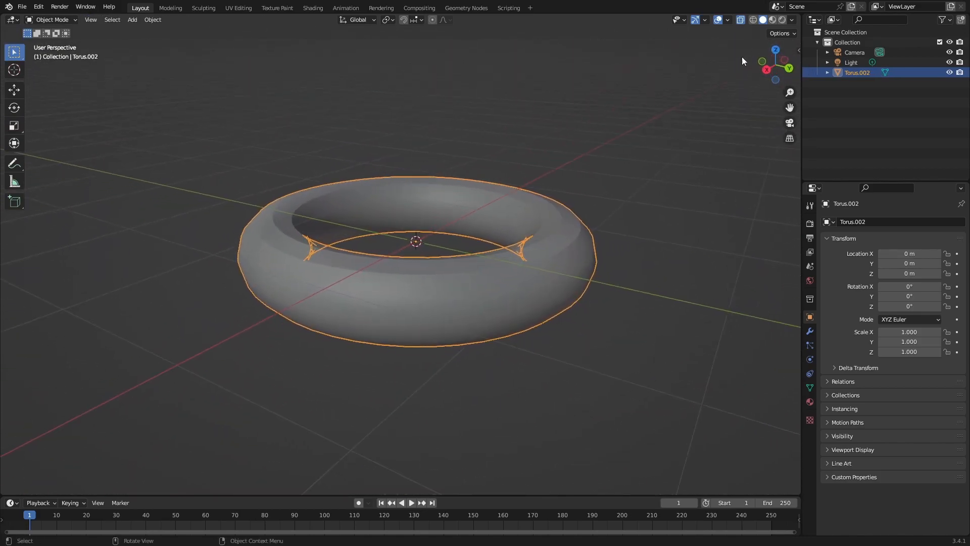
click(742, 22)
middle_drag(564, 184, 559, 218)
key(Tab)
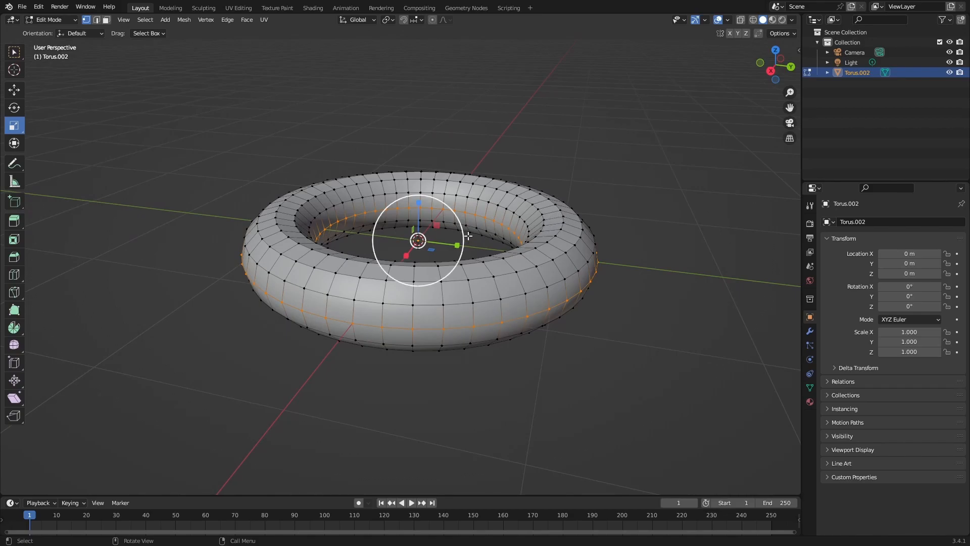
Mark the selected inner and outer mid-height edge loops as sharp.
key(ctrl)
key(ctrl+e)
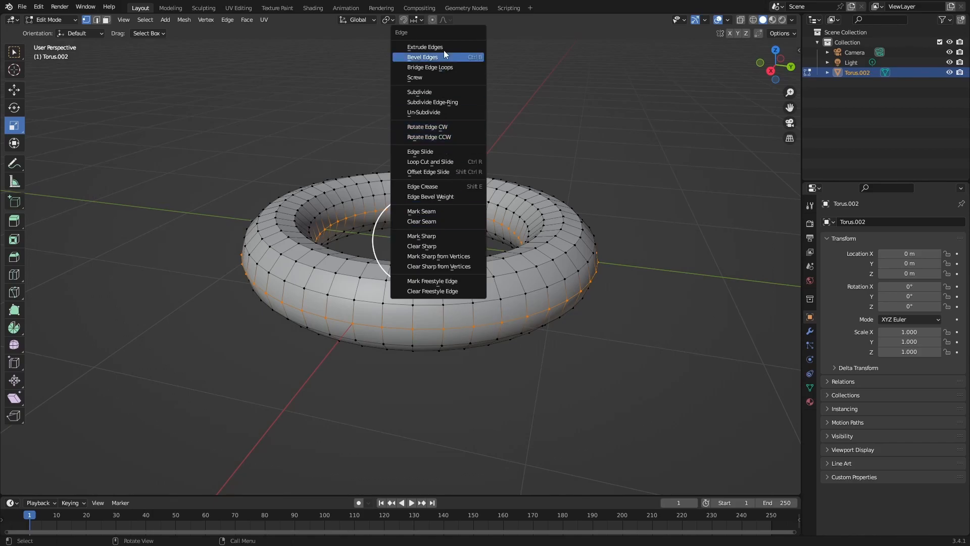
click(435, 238)
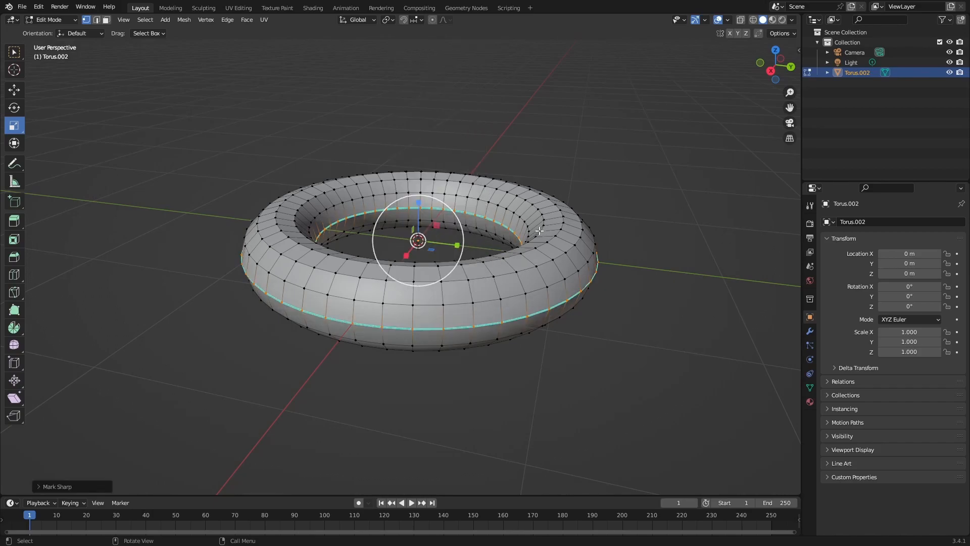
Examine the shading along the torus's sharp edges up close in Object Mode.
middle_drag(275, 299, 495, 277)
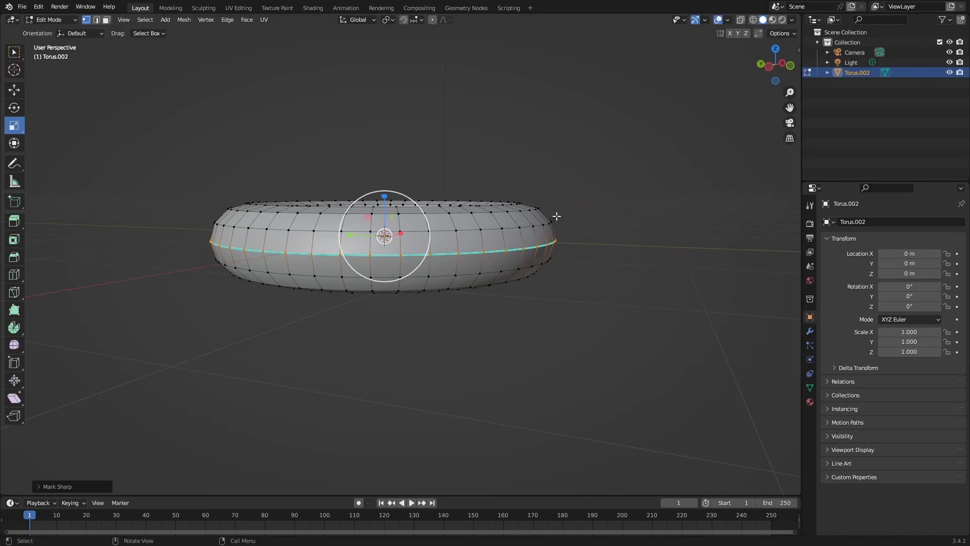
key(Tab)
middle_drag(537, 259, 496, 263)
scroll(481, 199, up, 5)
key(Tab)
With X-ray temporarily on, circle-deselect the outer edge loop so that only the inner loop remains selected.
middle_drag(426, 198, 554, 277)
scroll(554, 277, down, 5)
click(741, 20)
key(c)
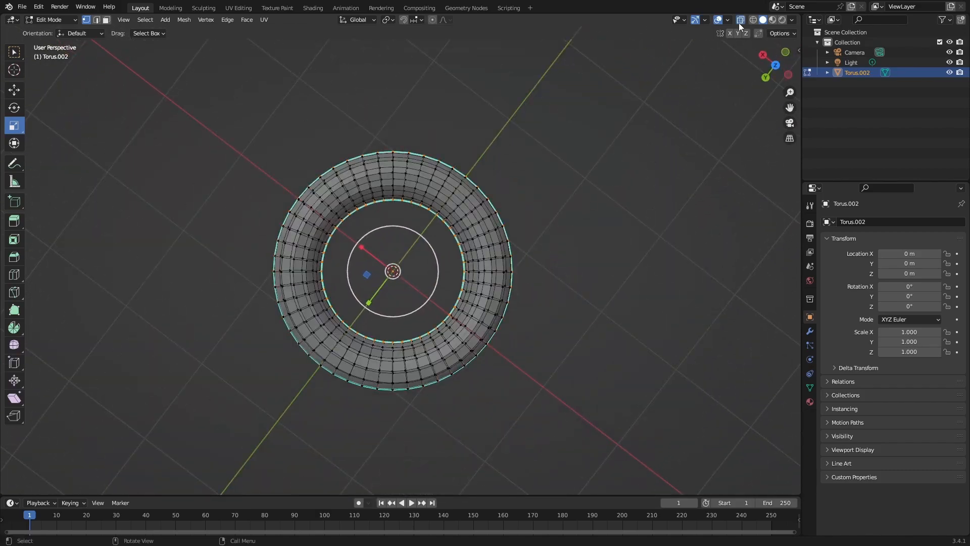
mouse_move(402, 121)
middle_down()
mouse_move(535, 183)
mouse_move(549, 329)
mouse_move(443, 412)
mouse_move(283, 380)
mouse_move(217, 232)
mouse_move(279, 138)
mouse_move(525, 150)
mouse_move(545, 110)
middle_up()
key(Escape)
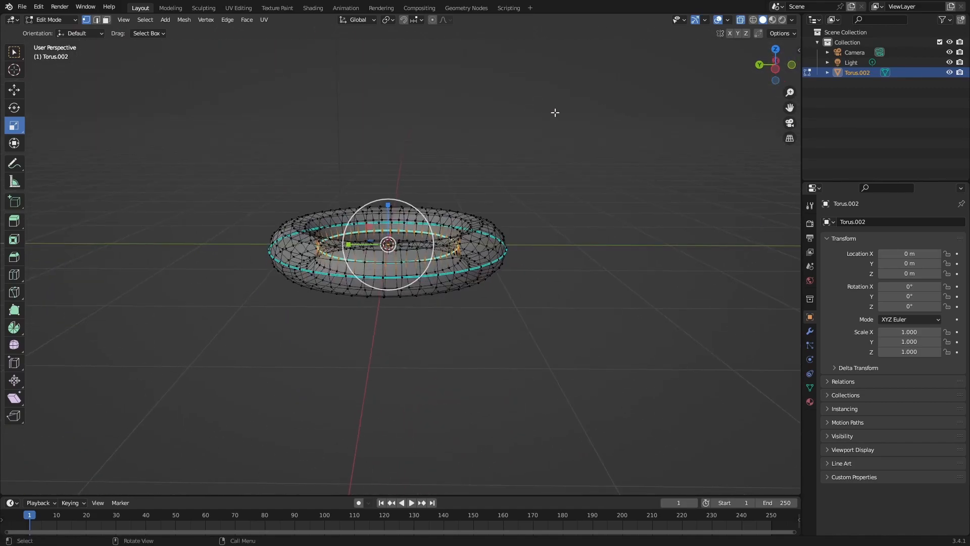
scroll(686, 76, up, 4)
click(740, 19)
Clear the sharp marking from the selected inner edge loop and return to Object Mode.
middle_drag(485, 126, 487, 176)
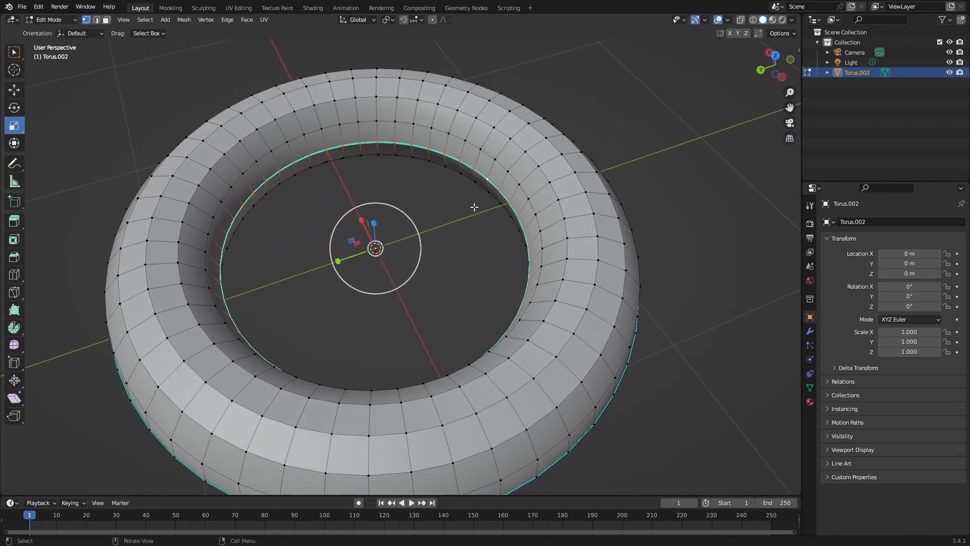
middle_drag(472, 207, 460, 240)
right_click(459, 241)
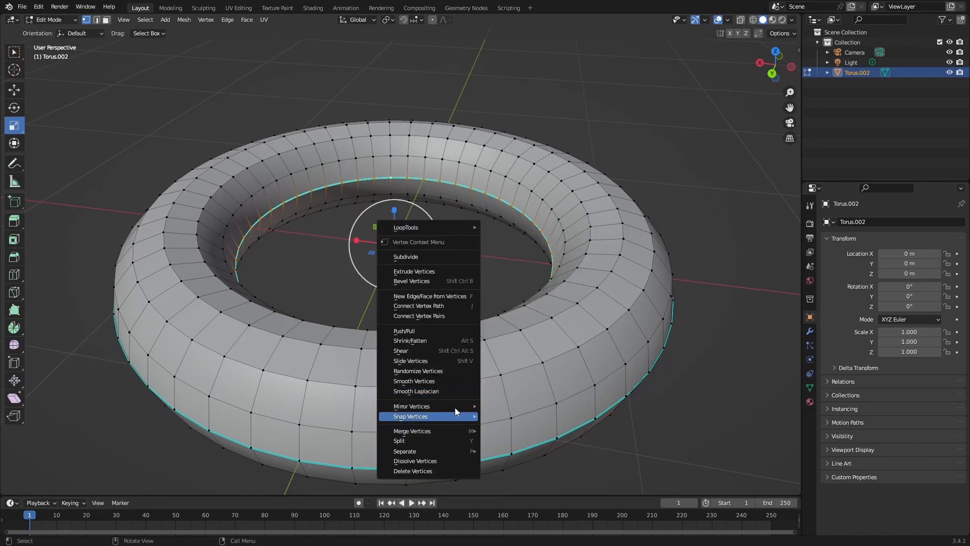
key(ctrl+e)
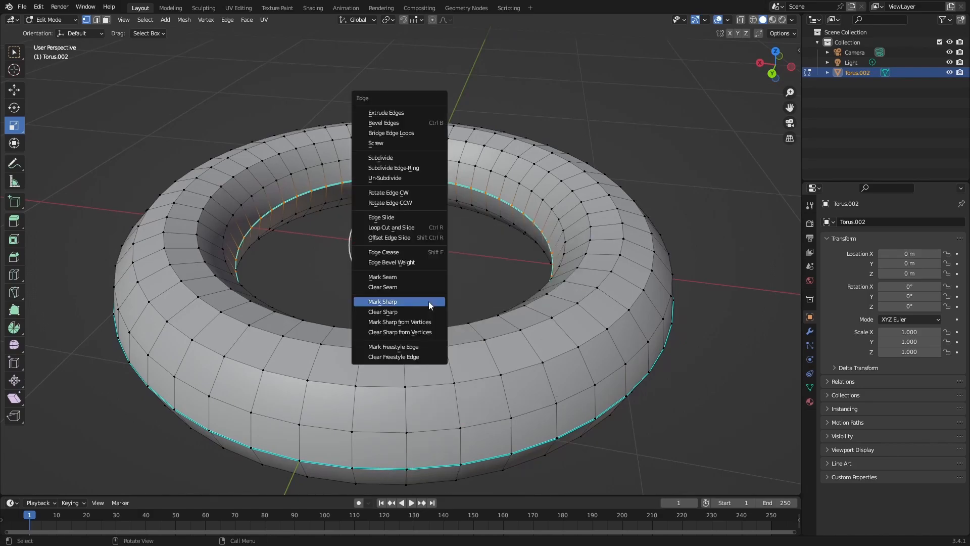
click(429, 307)
key(Tab)
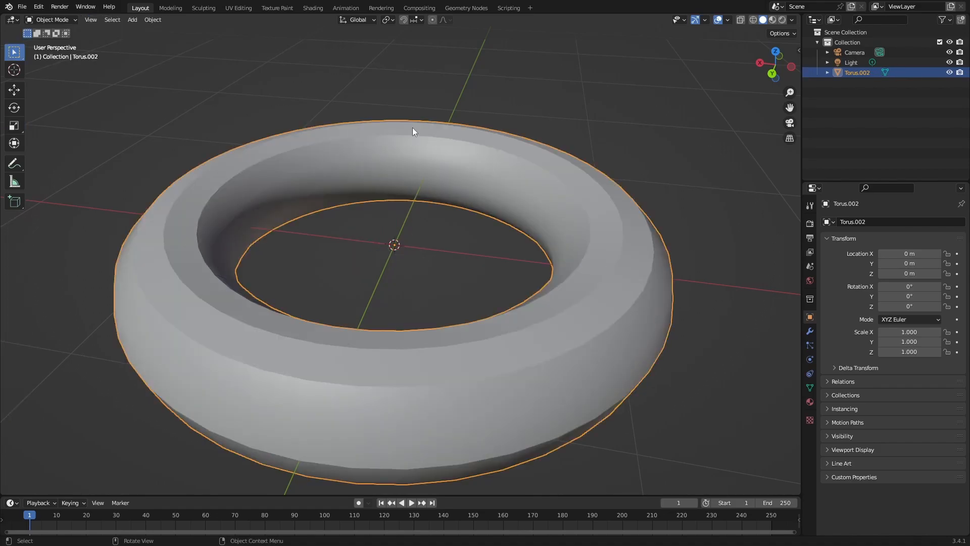
Deselect the torus and examine its smooth shading and outer sharp edge from several angles.
click(441, 82)
middle_drag(441, 82, 477, 124)
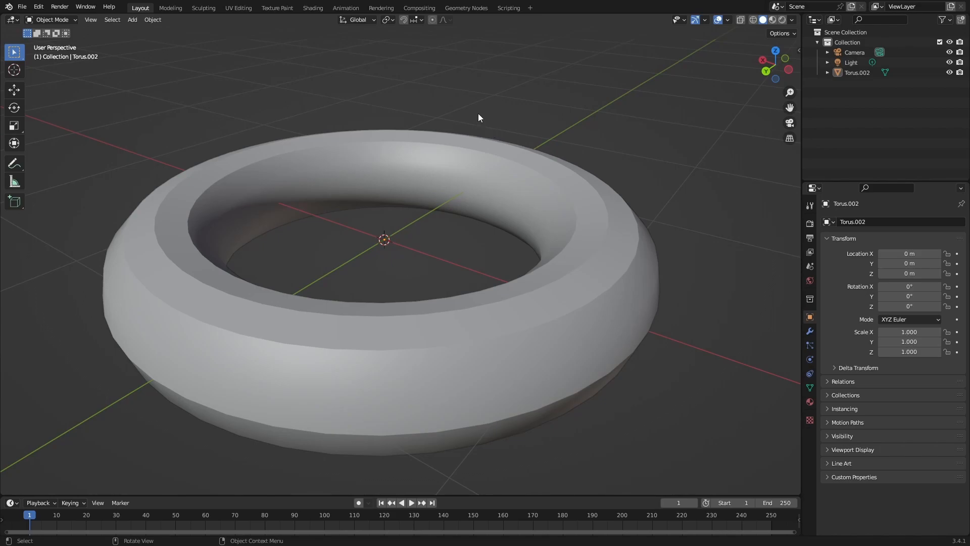
scroll(466, 214, down, 4)
middle_drag(478, 256, 400, 262)
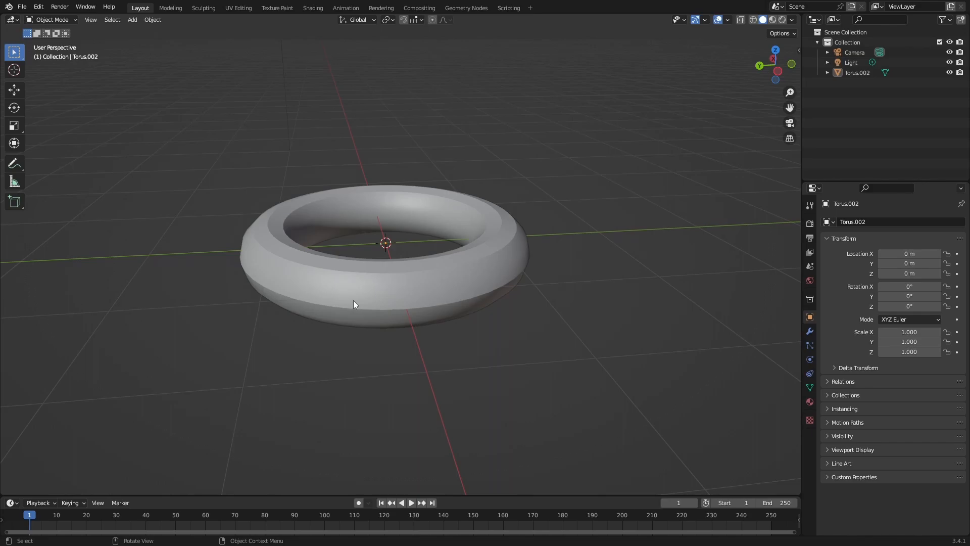
middle_drag(395, 307, 436, 290)
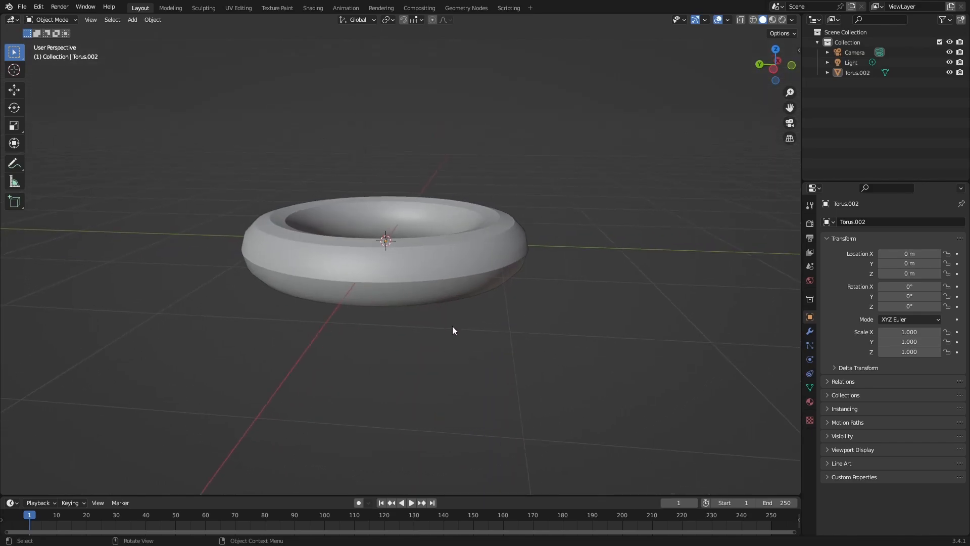
middle_drag(441, 318, 480, 345)
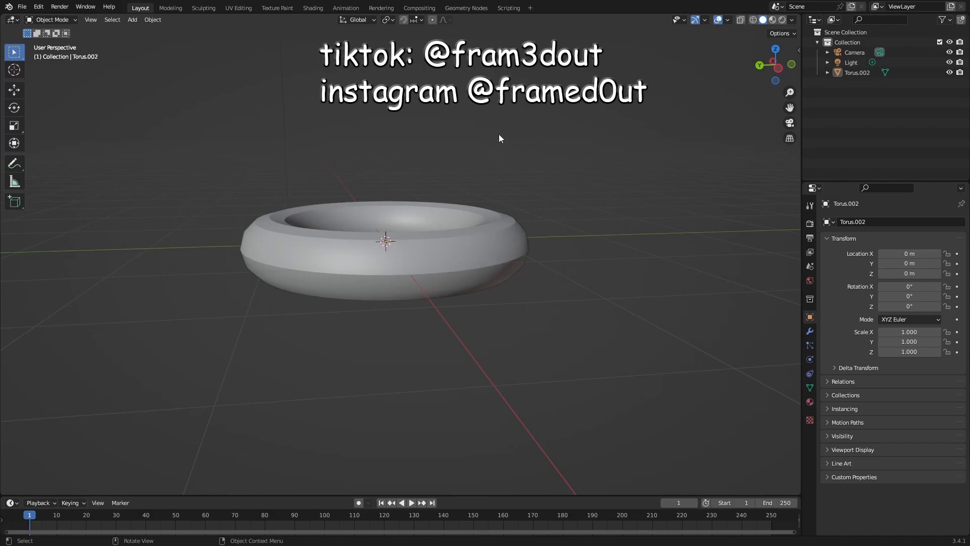
middle_drag(501, 240, 519, 308)
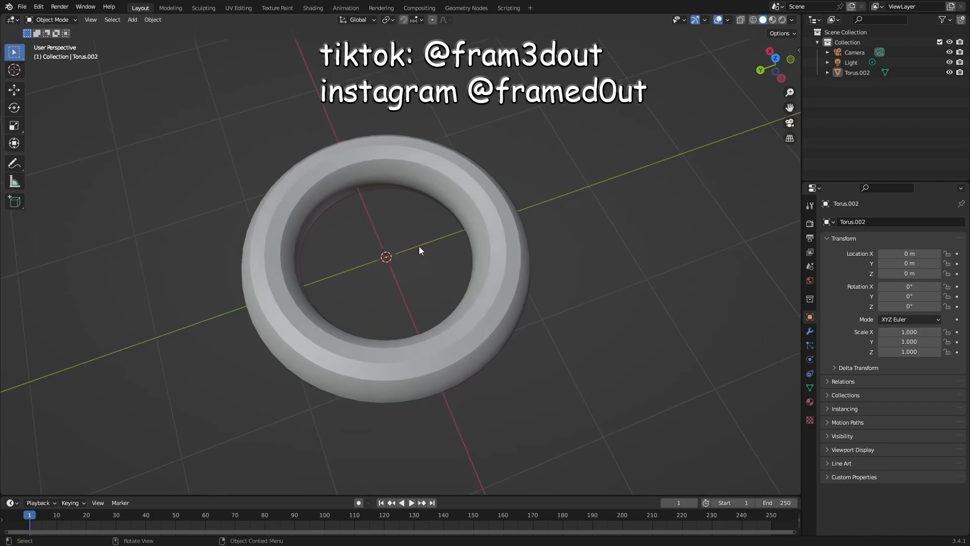
middle_drag(459, 242, 627, 162)
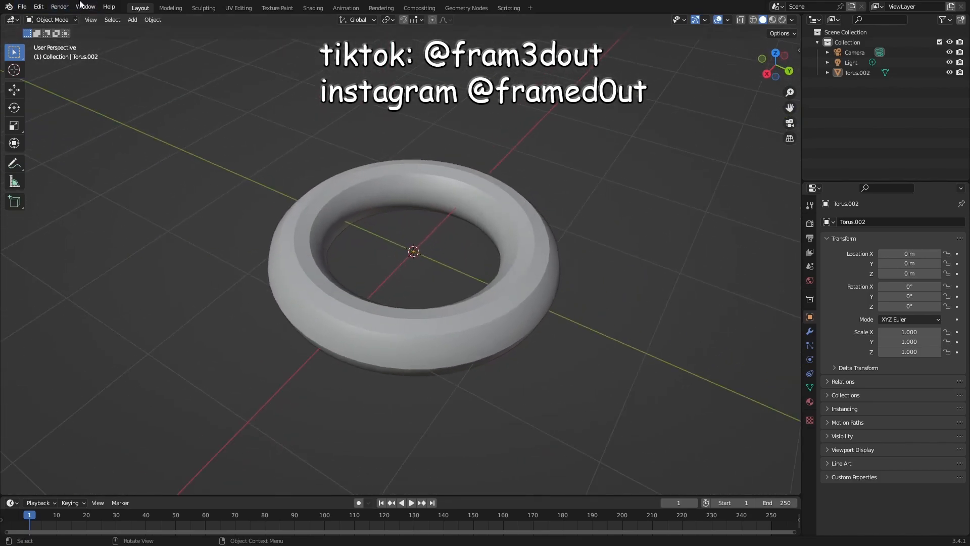